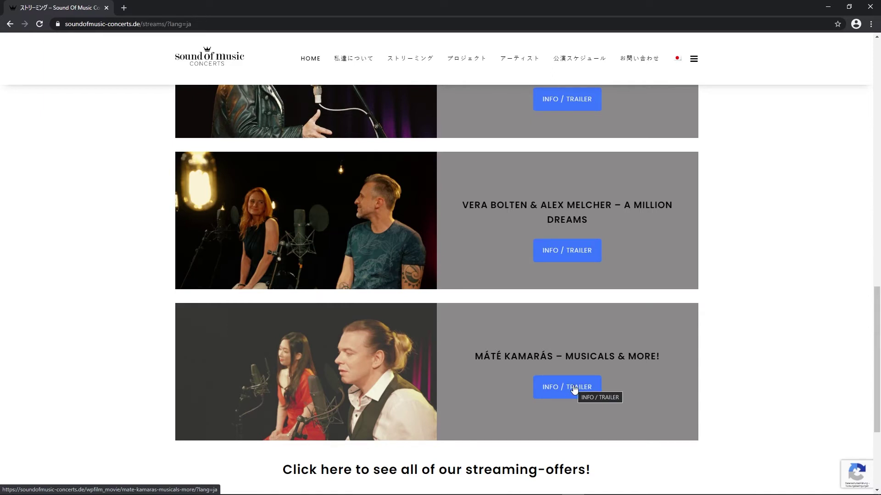
- Open the info page for the Máté Kamarás – Musicals & More! stream
click(575, 389)
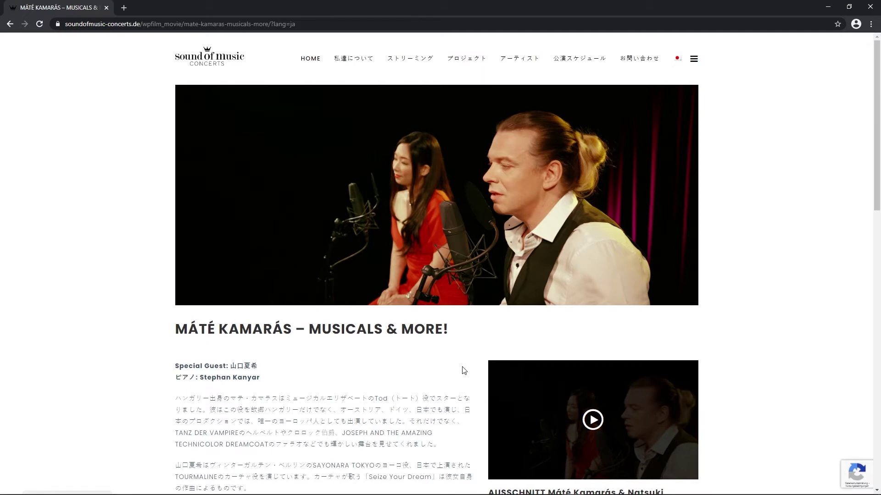
- Scroll the stream page and follow GET YOUR STREAMING-TICKET to the Ticketmaster event page
scroll(463, 370, down, 5)
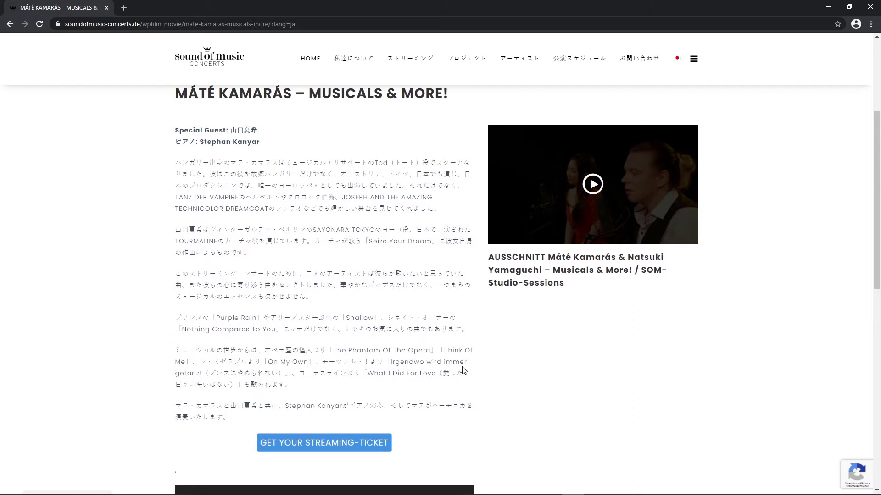
scroll(492, 369, down, 3)
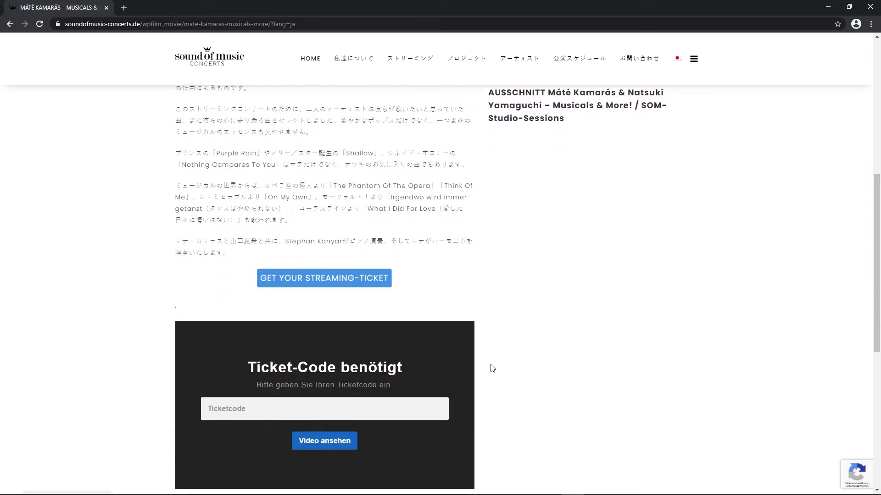
scroll(492, 368, down, 1)
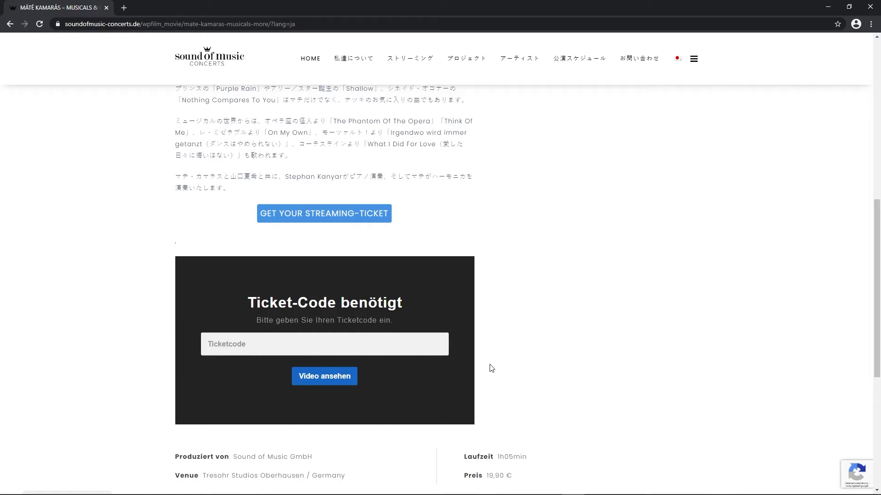
scroll(491, 368, down, 1)
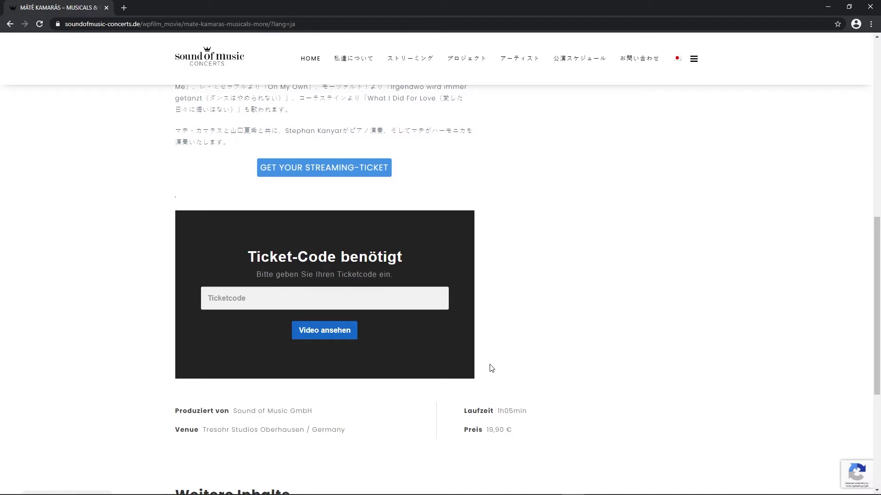
scroll(491, 369, up, 4)
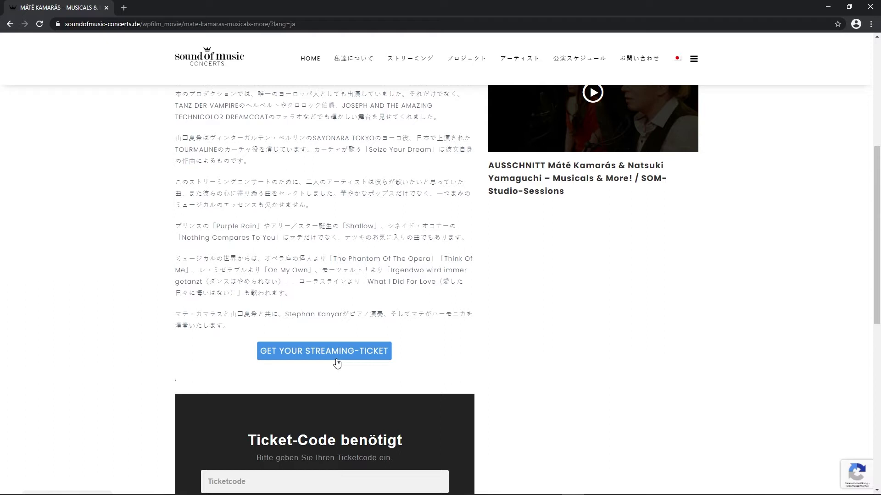
click(337, 363)
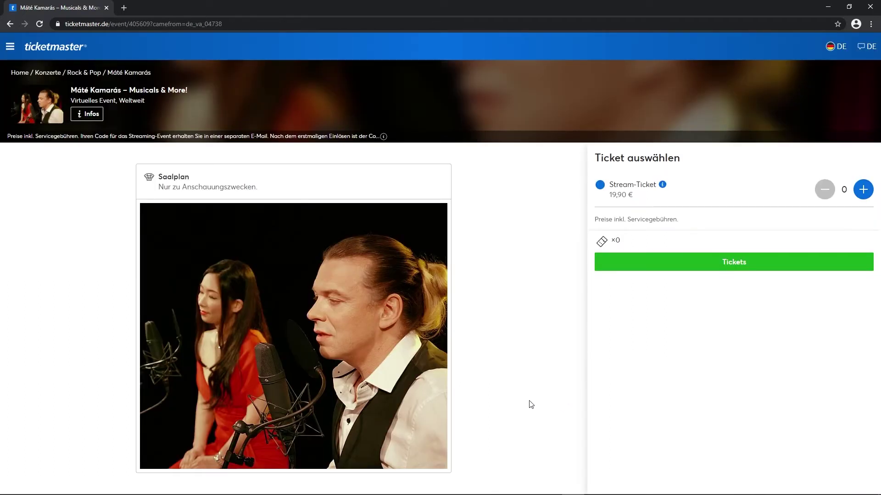
- Switch Ticketmaster to English, add one 19.90 € Stream-Ticket and proceed to checkout
click(867, 46)
click(582, 180)
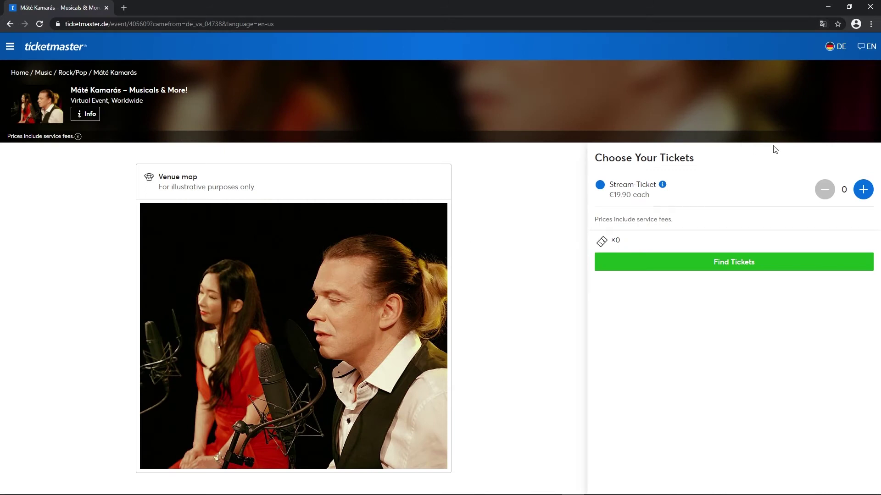
click(861, 190)
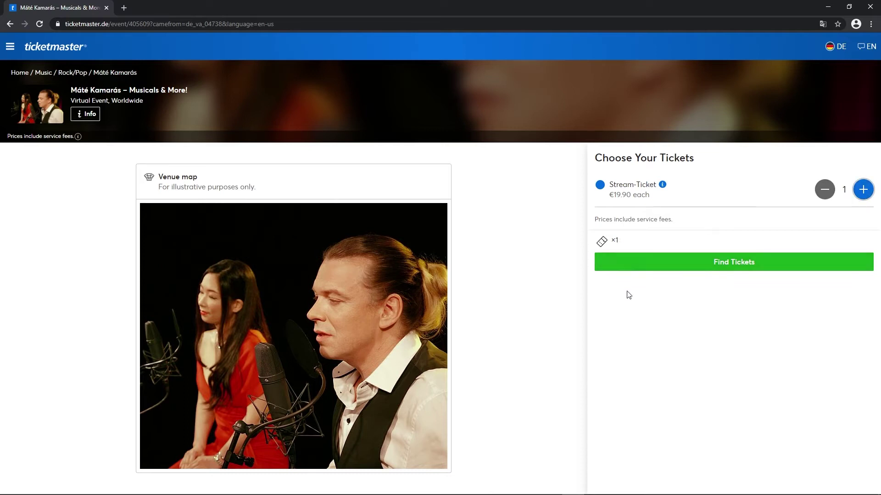
click(719, 263)
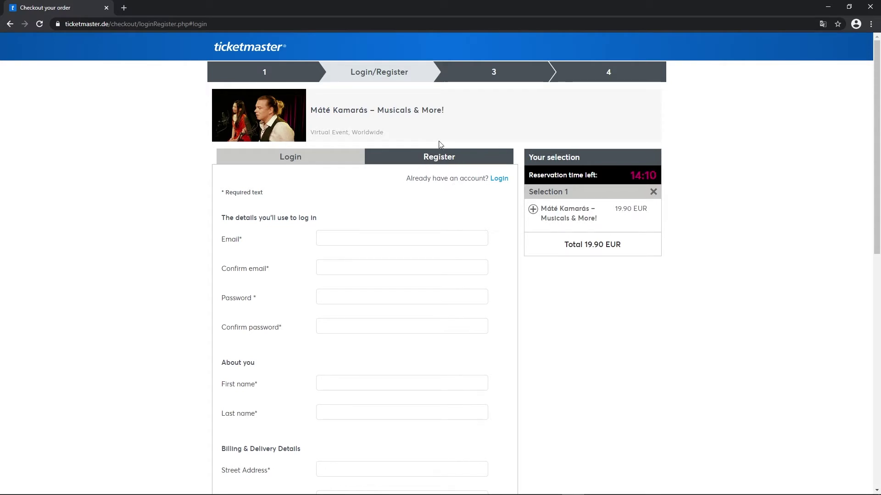
- Fill in the account e-mail and its confirmation from the autofill suggestions
click(340, 239)
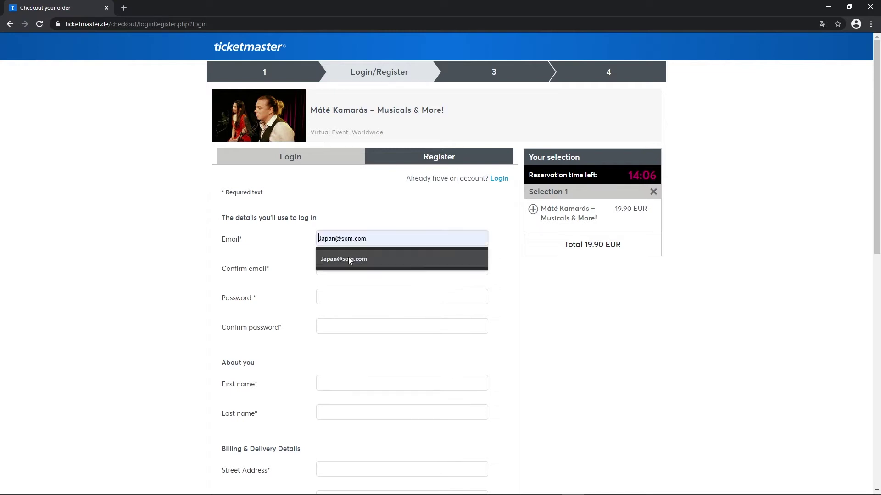
click(363, 260)
click(348, 264)
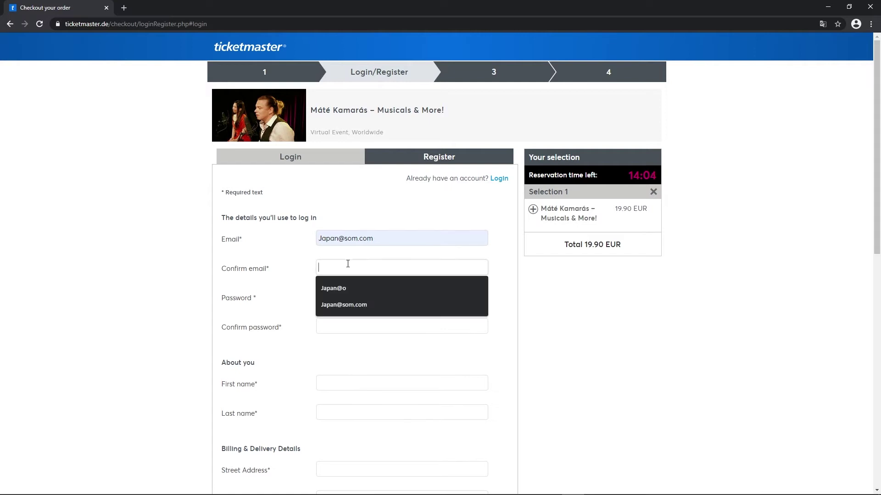
click(362, 307)
- Enter and confirm the account password, then the buyer's first and last name
click(344, 294)
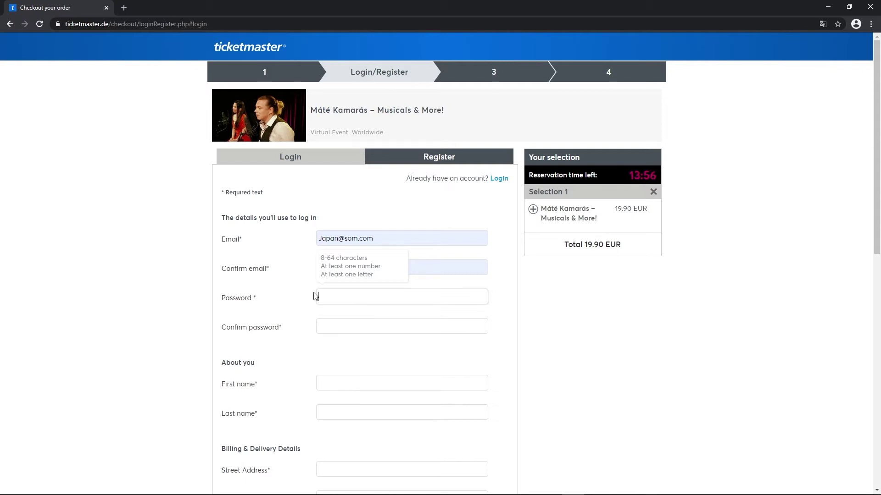
text(••••••••)
key(Tab)
text(•••••••••)
key(Tab)
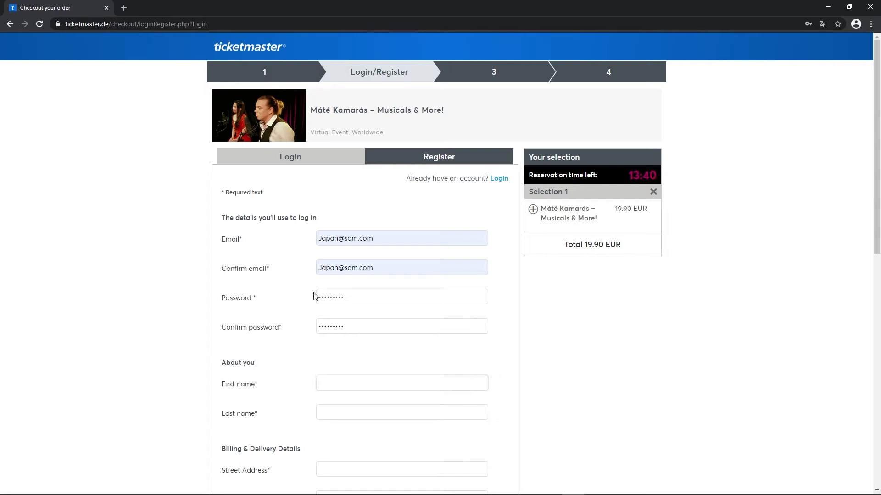
text(Hanako)
key(Tab)
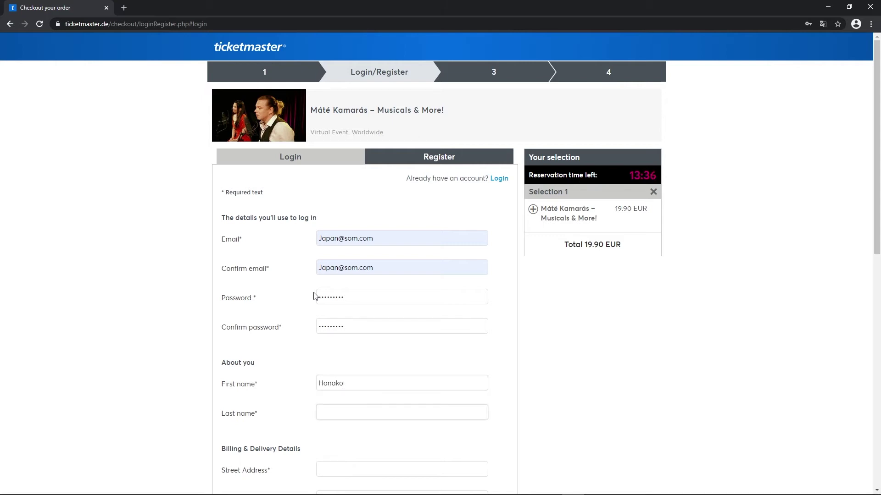
text(Nihon)
key(Tab)
- Enter the buyer's street address, second address line, zip code and city
scroll(315, 296, down, 4)
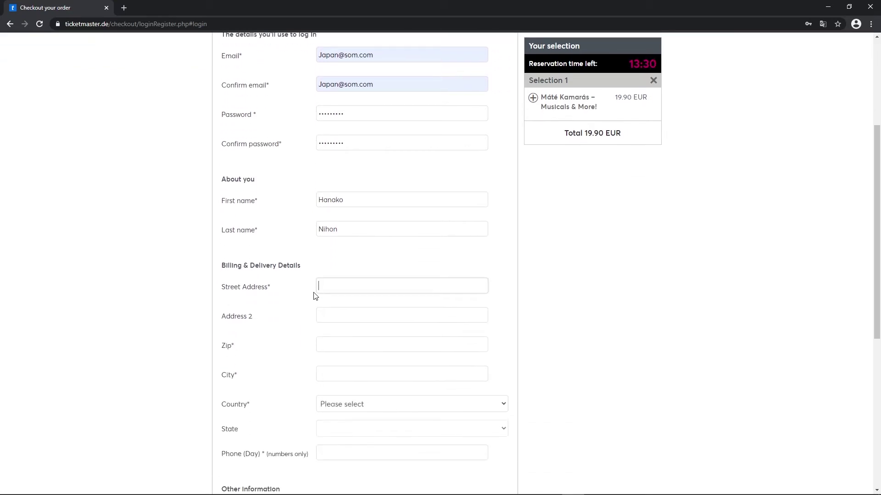
text(1-2-3)
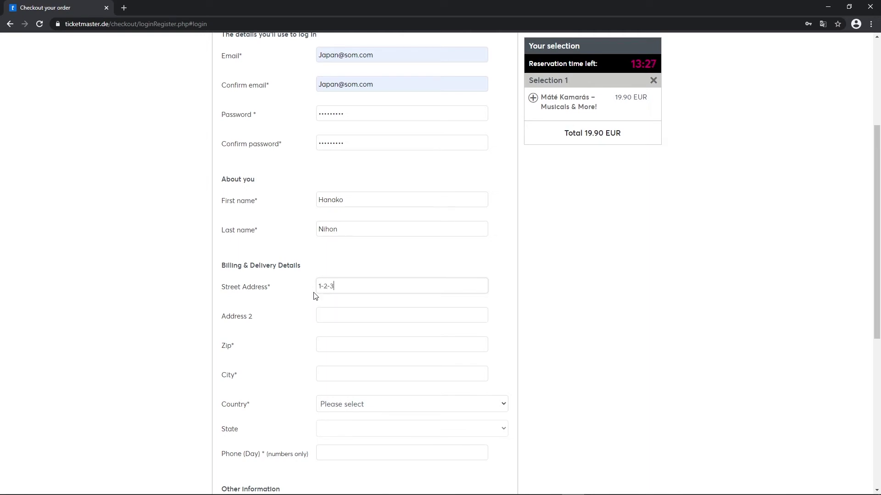
key(Tab)
text(Uchisaiwaicho)
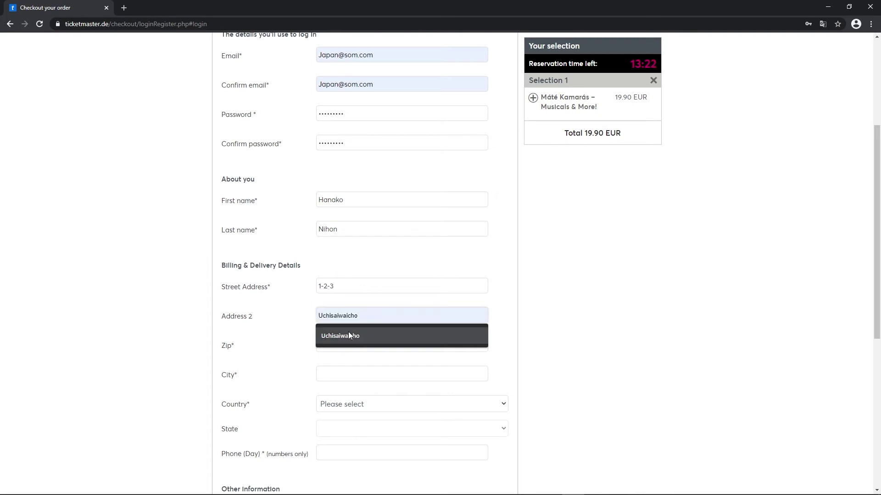
click(348, 331)
click(341, 342)
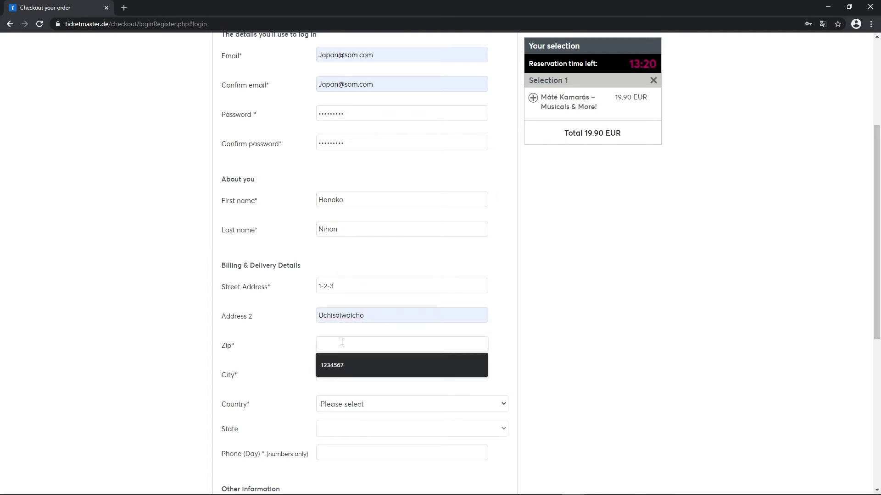
click(339, 364)
click(341, 372)
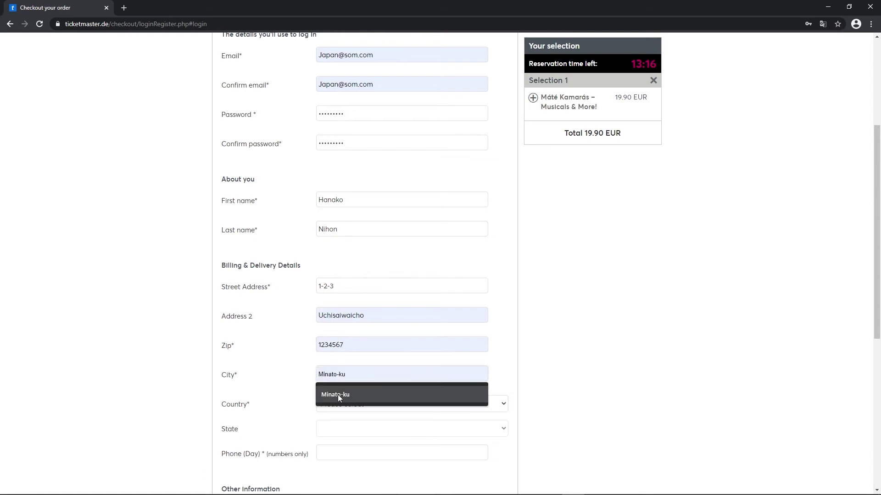
click(338, 394)
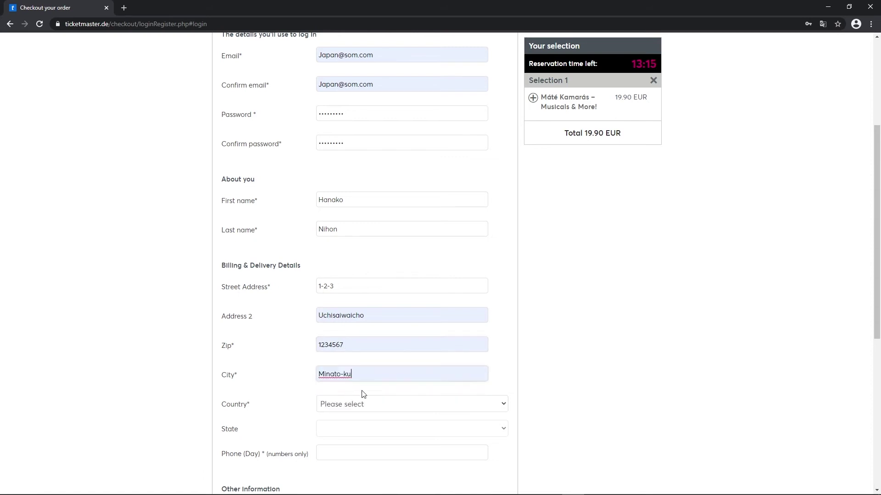
- Set the billing country to Japan and the state to Tokyo
click(414, 402)
scroll(425, 268, down, 6)
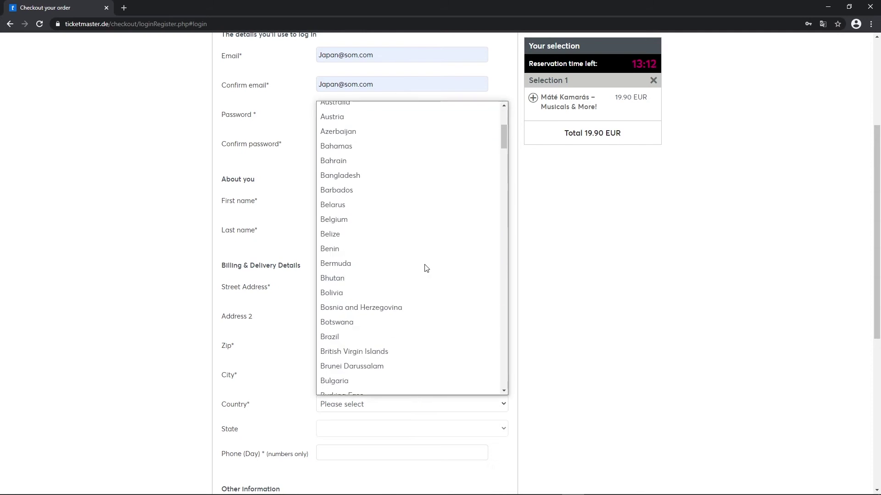
scroll(425, 268, down, 20)
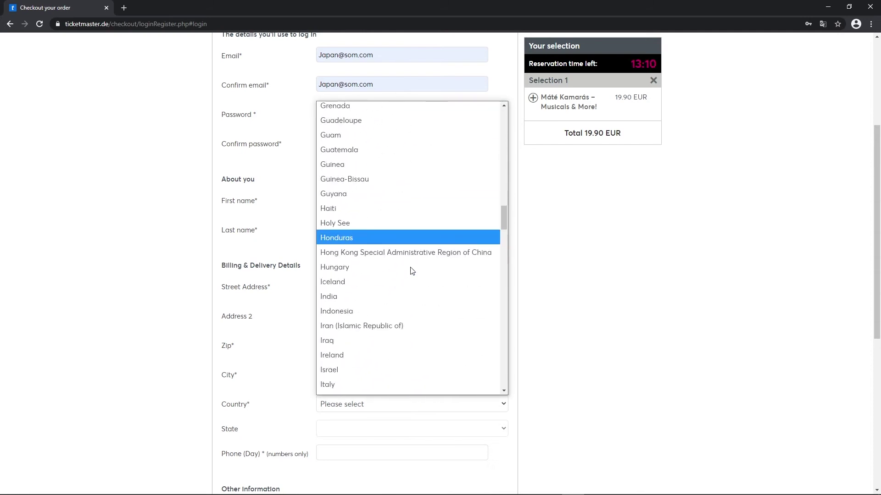
scroll(412, 272, down, 20)
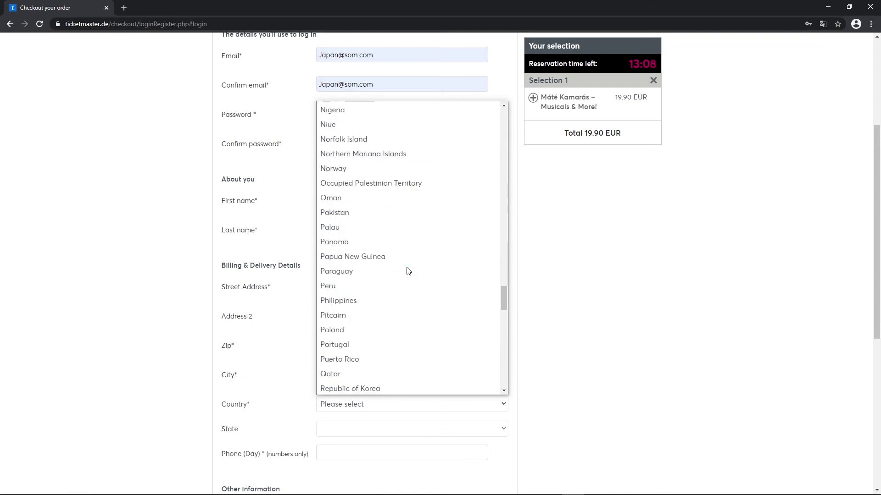
scroll(408, 270, down, 6)
scroll(405, 273, up, 20)
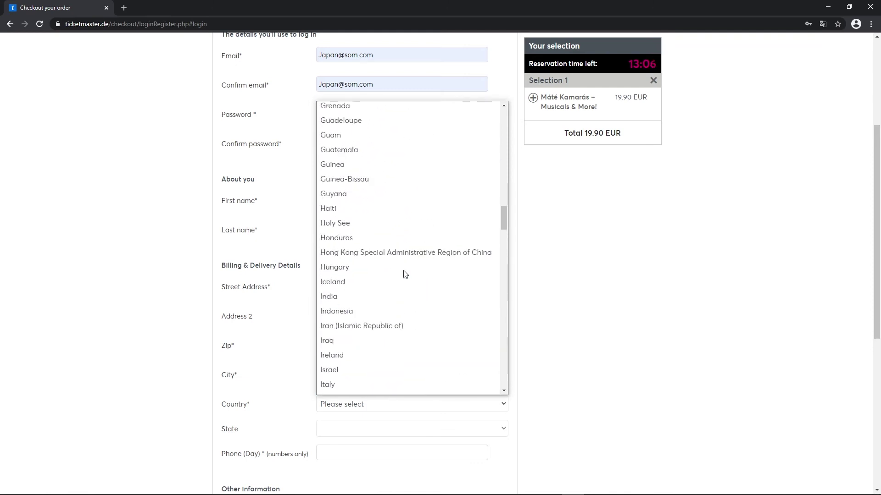
scroll(404, 274, down, 4)
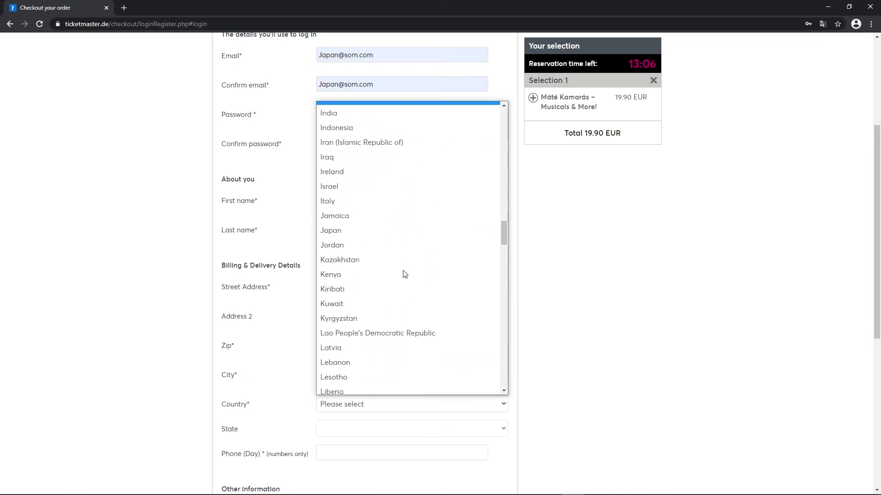
click(364, 236)
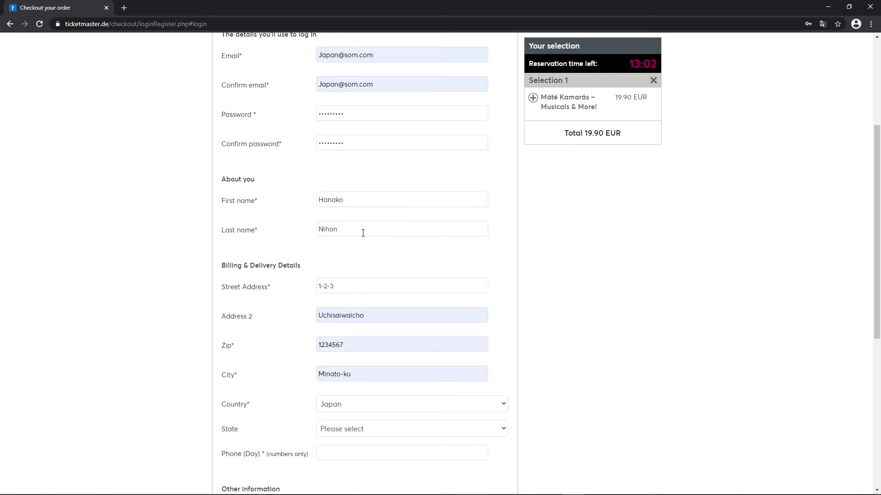
scroll(356, 360, down, 2)
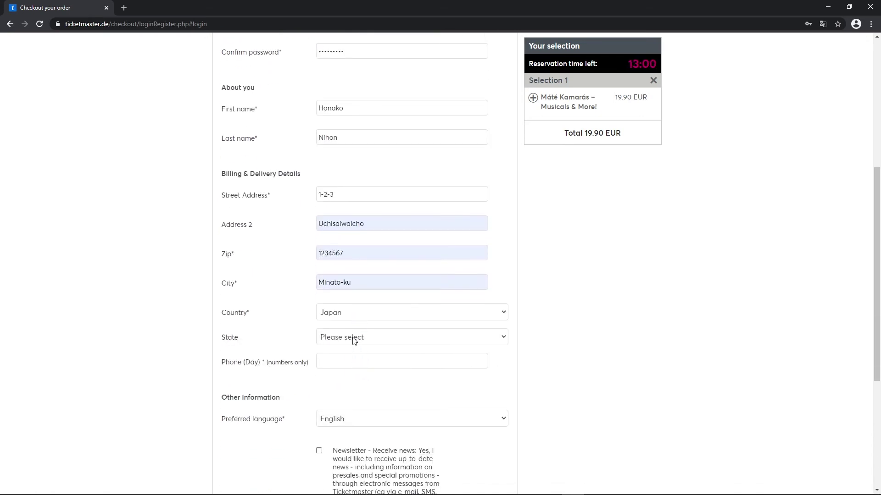
click(353, 341)
scroll(370, 274, down, 9)
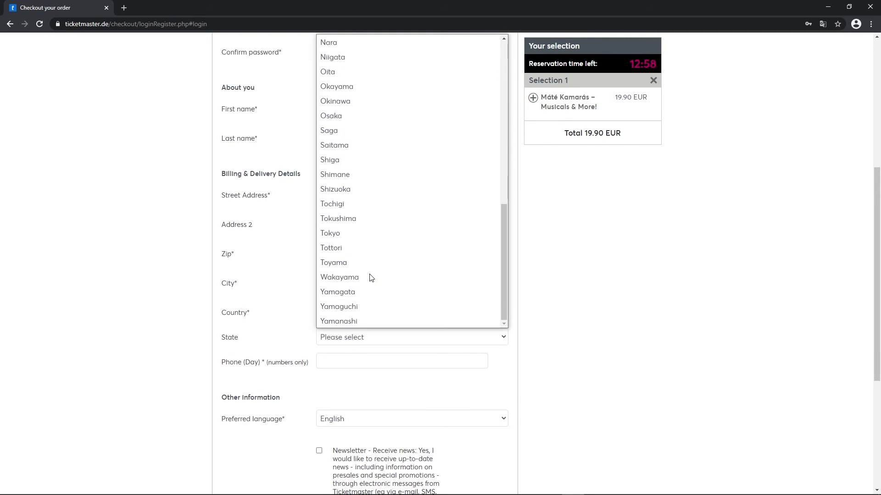
click(360, 238)
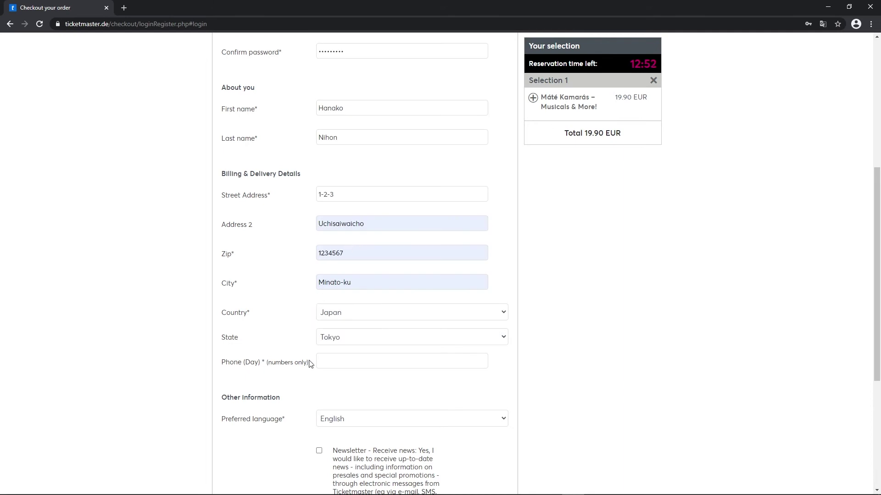
- Fill in the daytime phone number from the autofill suggestion
scroll(321, 353, down, 1)
click(340, 314)
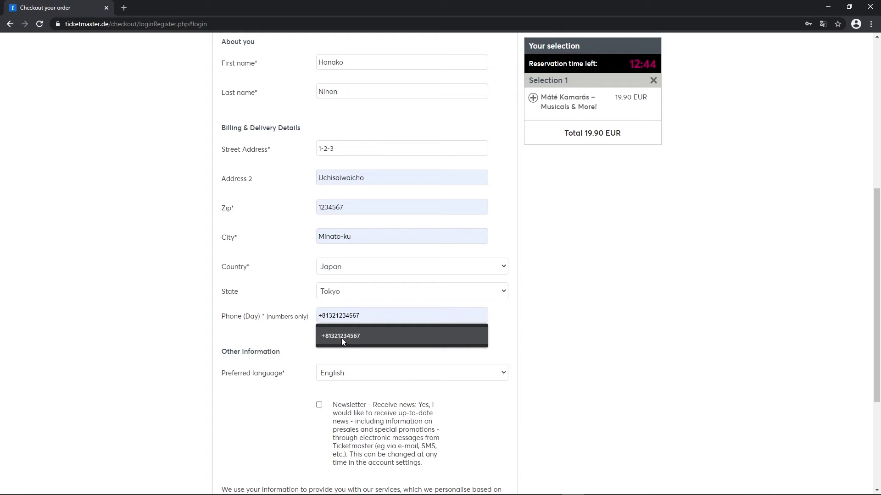
click(341, 338)
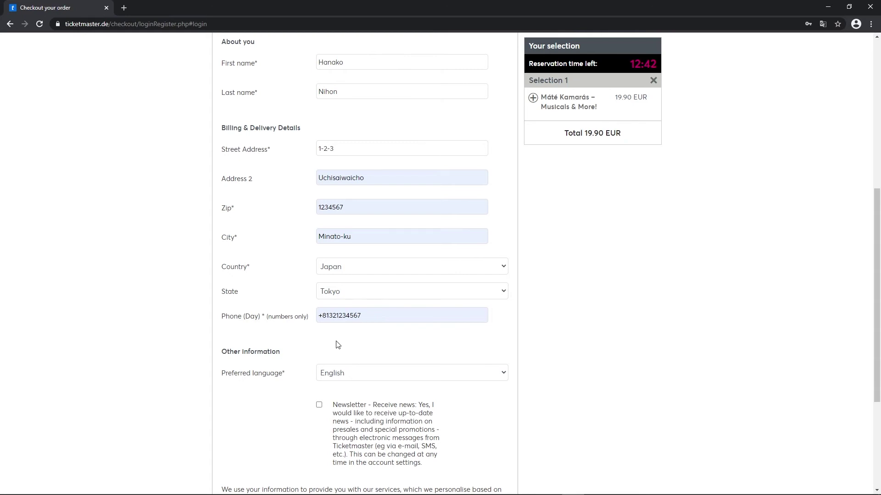
scroll(337, 345, down, 2)
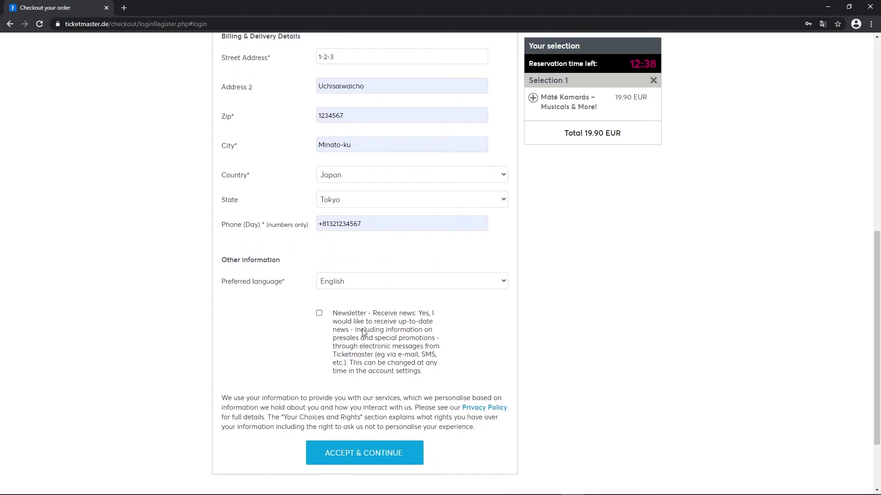
scroll(346, 351, down, 1)
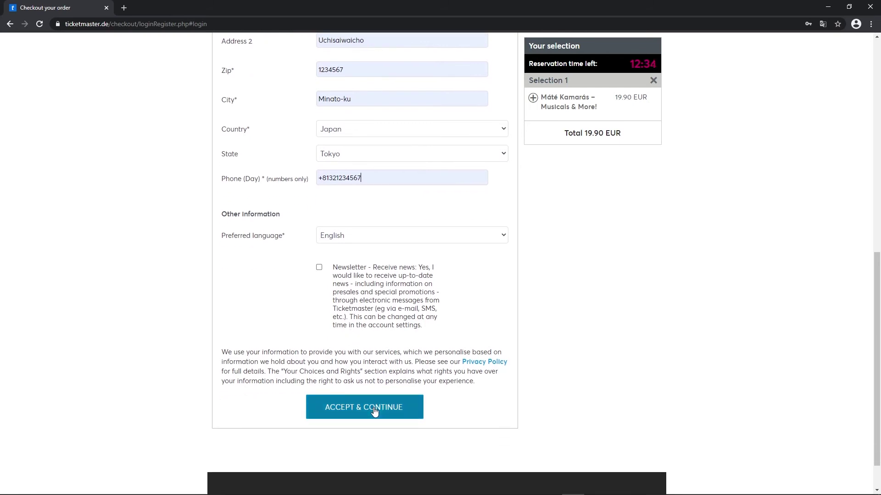
- Accept and continue with the account details, then select Credit Card as payment
click(375, 412)
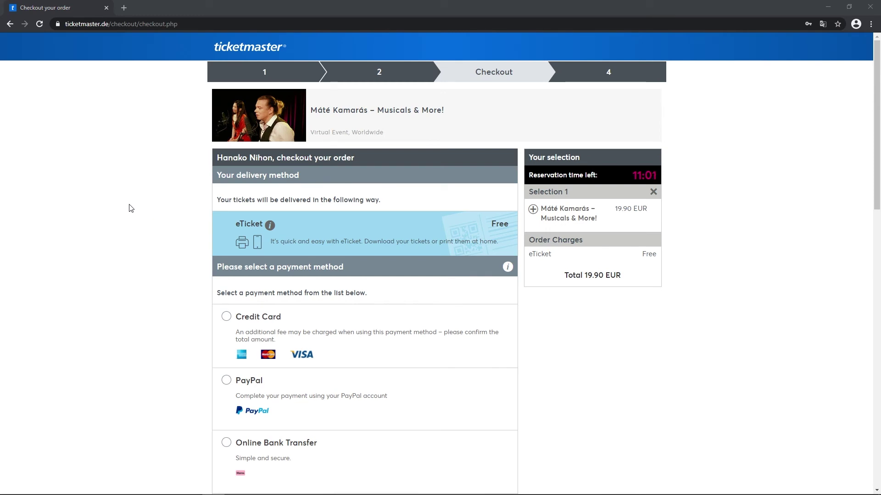
scroll(121, 207, down, 1)
scroll(120, 207, up, 1)
scroll(227, 233, down, 3)
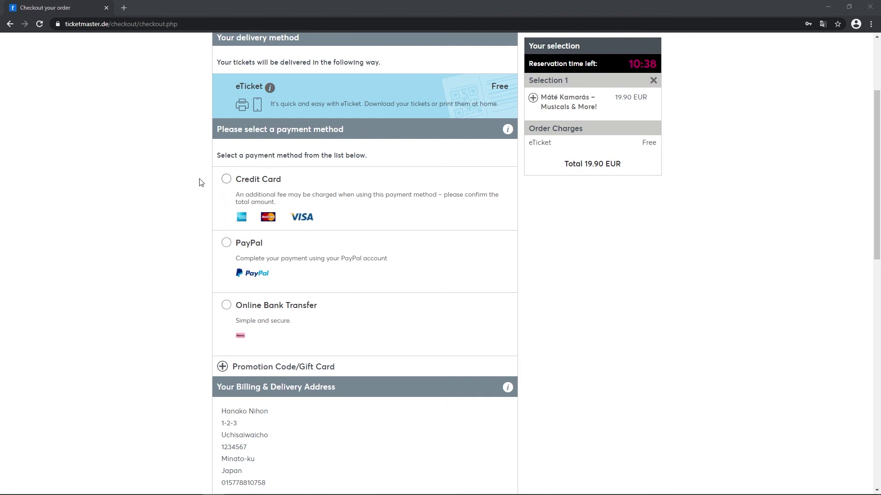
click(225, 180)
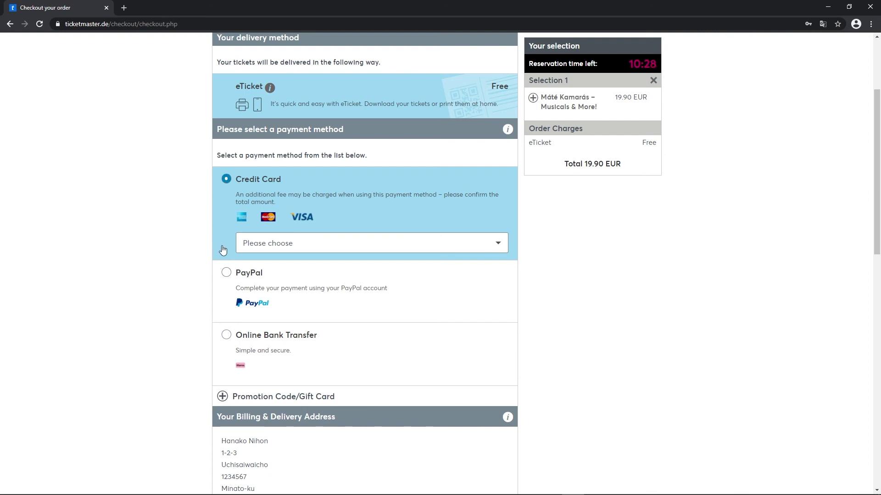
- Choose AmericanExpress as card type and enter the card number and security code
click(267, 243)
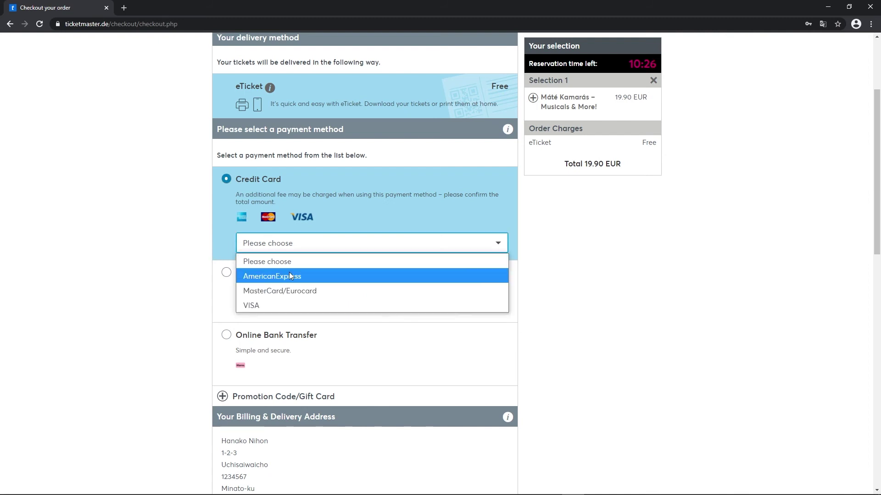
click(289, 276)
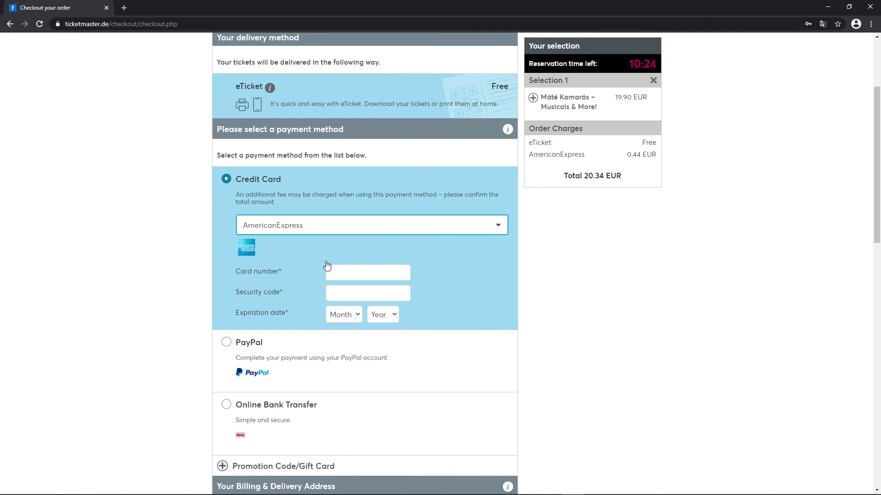
click(342, 270)
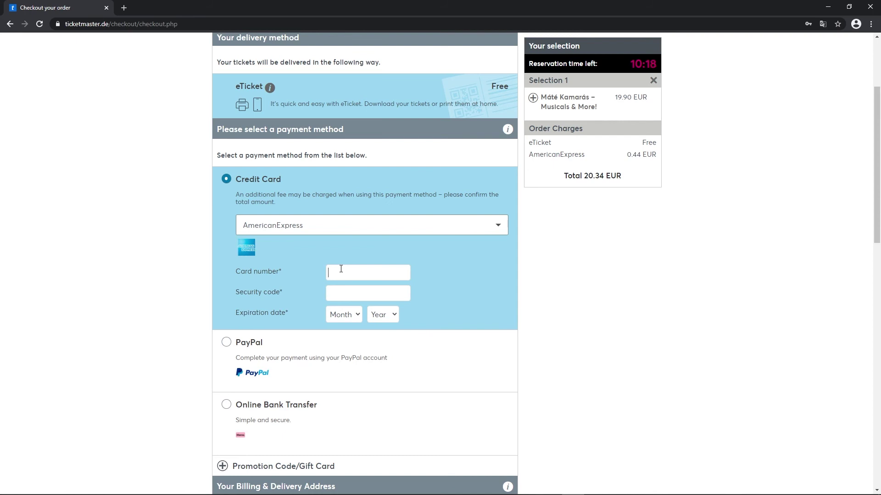
text(123456789)
key(Return)
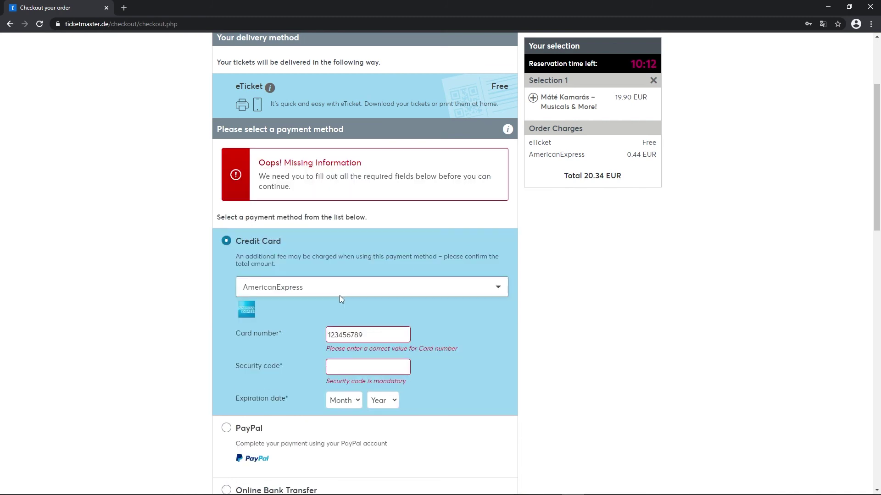
click(353, 363)
text(123)
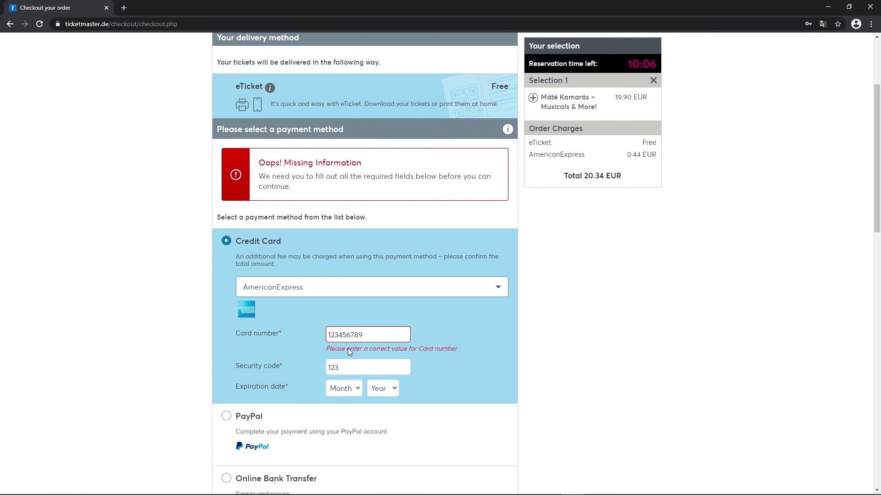
- Set the card expiry date to 06/2021
click(347, 385)
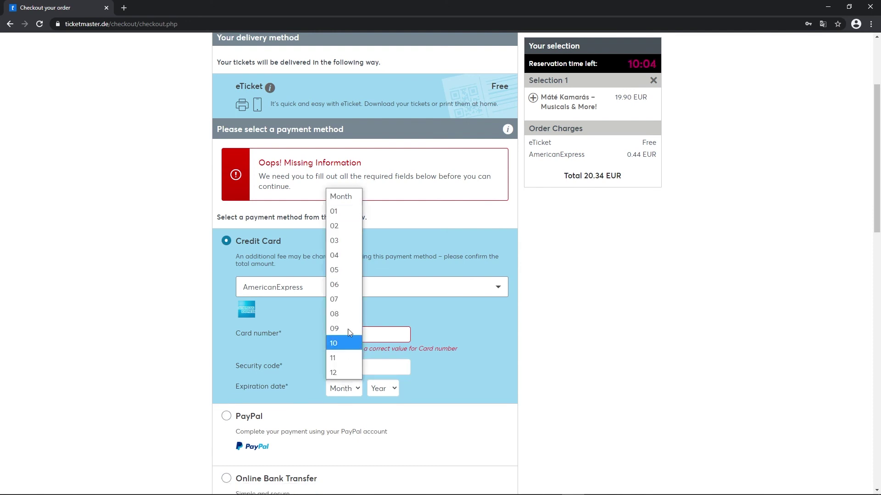
click(340, 283)
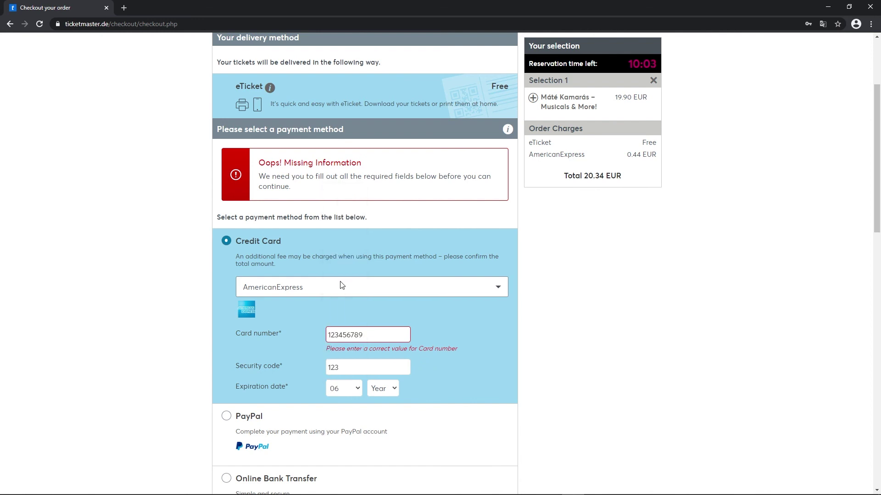
click(397, 390)
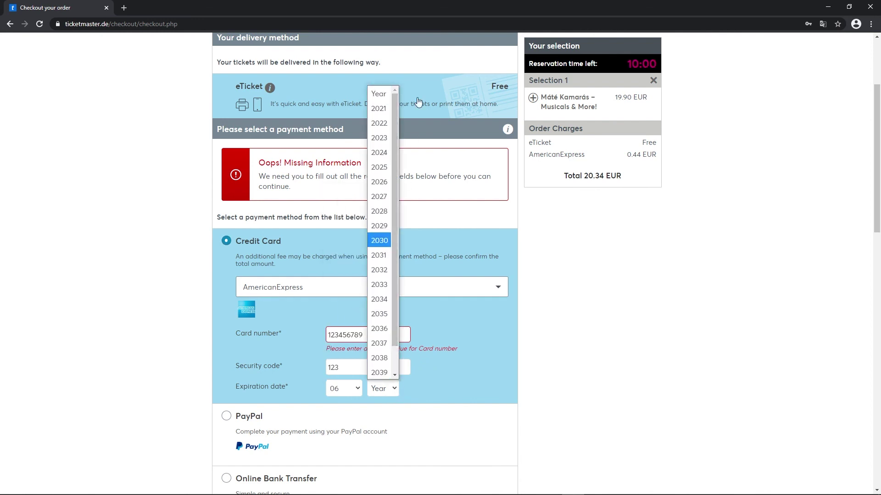
click(381, 109)
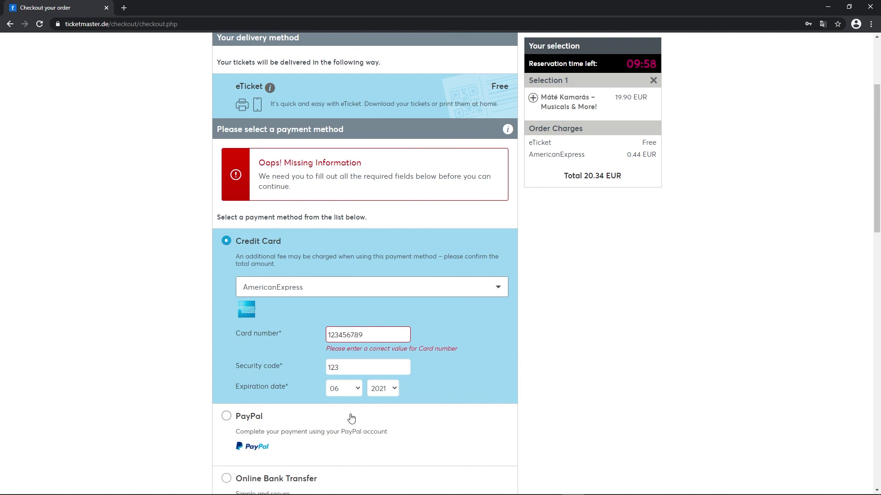
scroll(350, 417, down, 3)
- Choose 'No, I do not want to protect my tickets' and accept the Terms & Conditions
scroll(343, 385, down, 6)
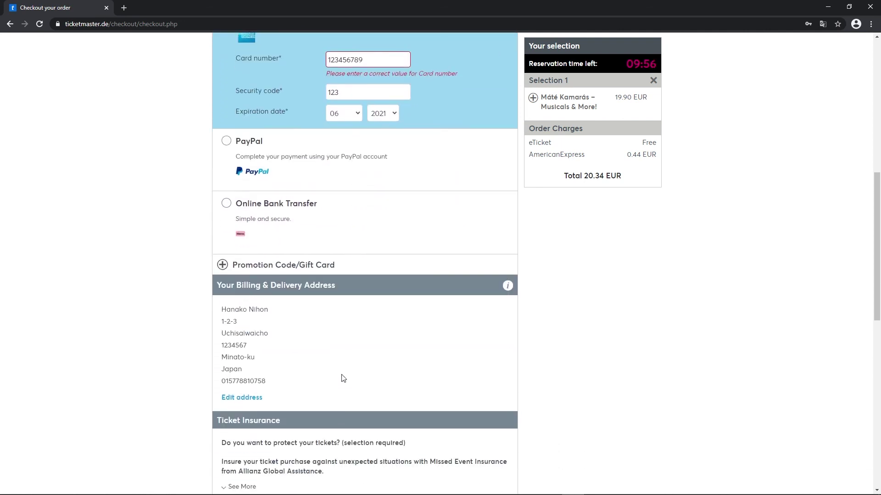
scroll(342, 369, down, 3)
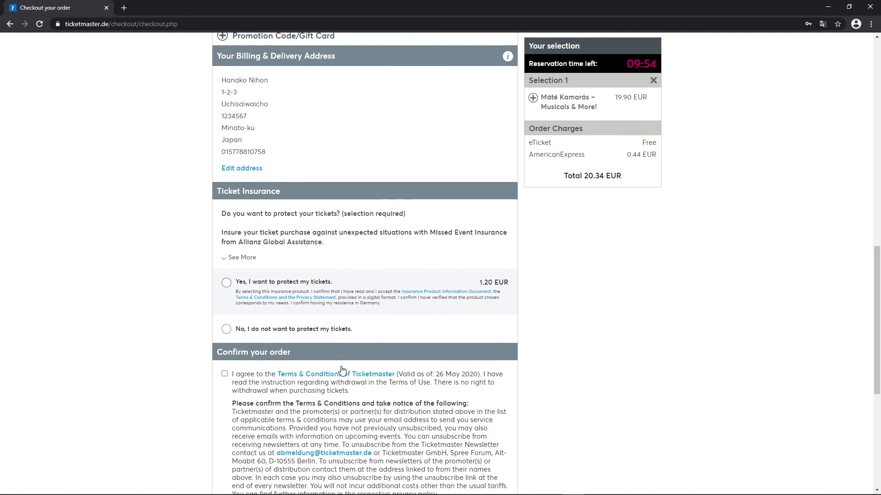
click(228, 283)
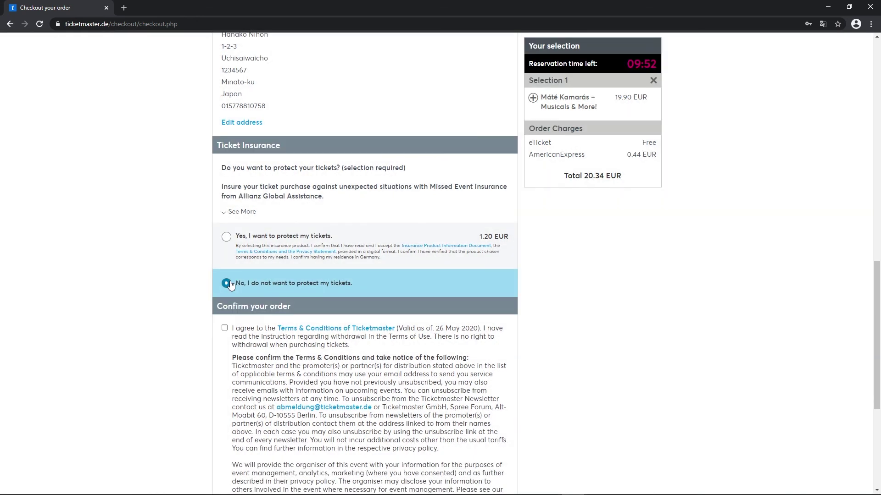
scroll(214, 272, down, 3)
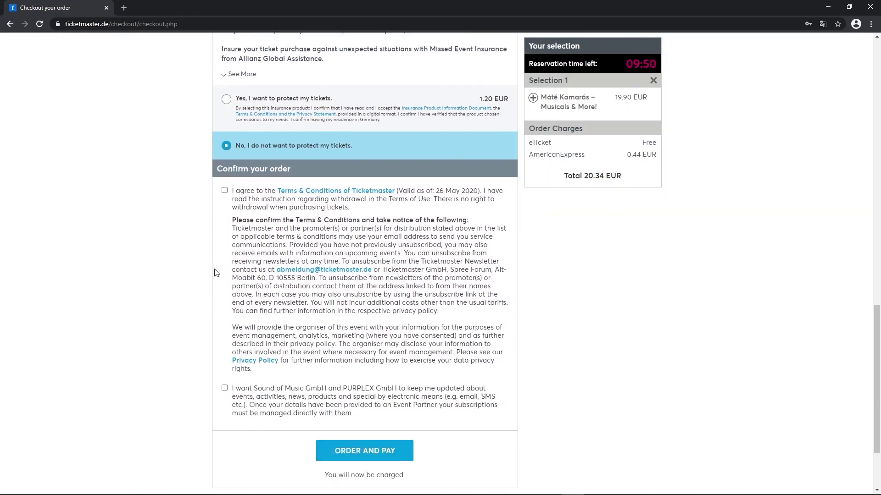
click(224, 191)
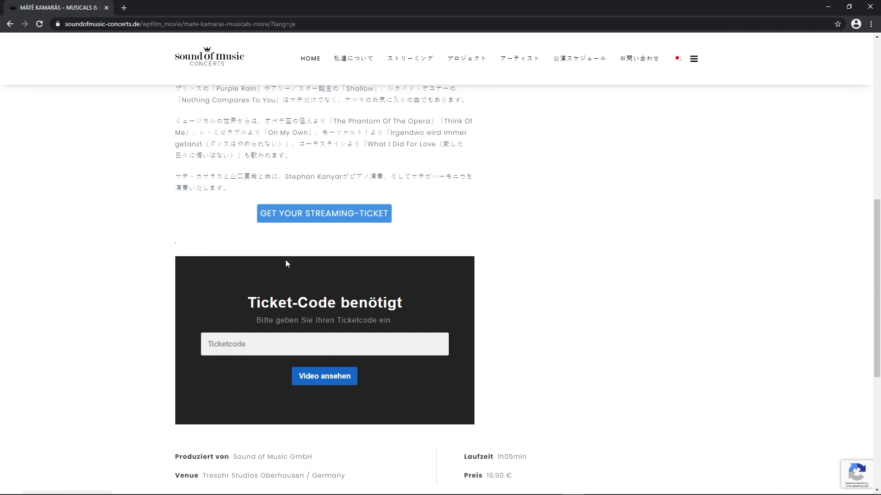
scroll(285, 312, down, 1)
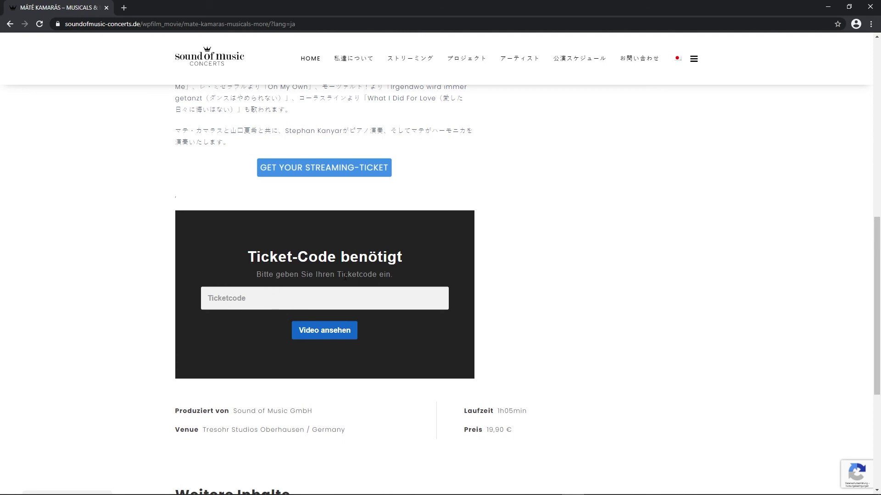